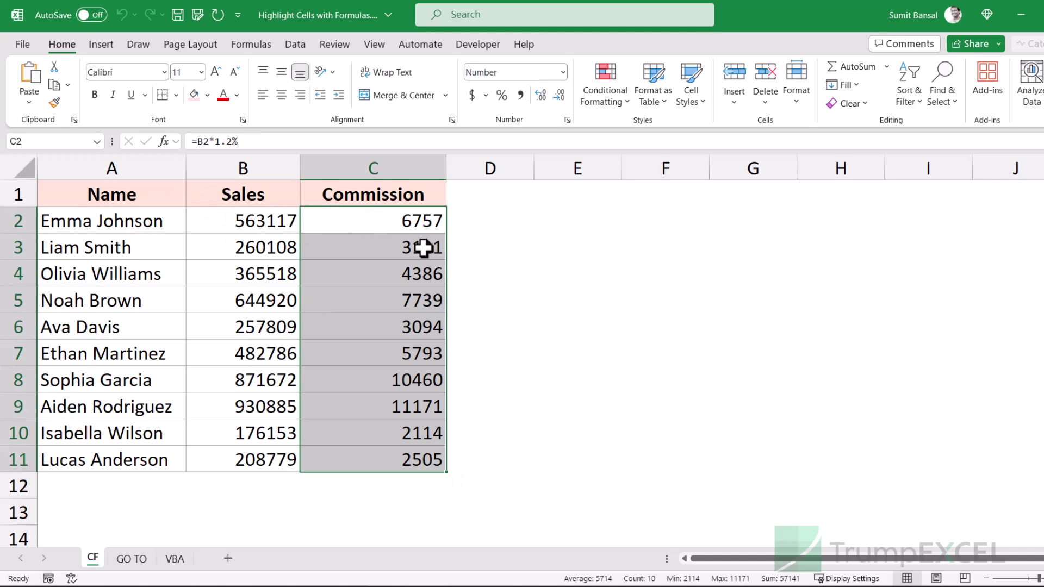
pyautogui.moveTo(405, 228); pyautogui.dragTo(377, 451)
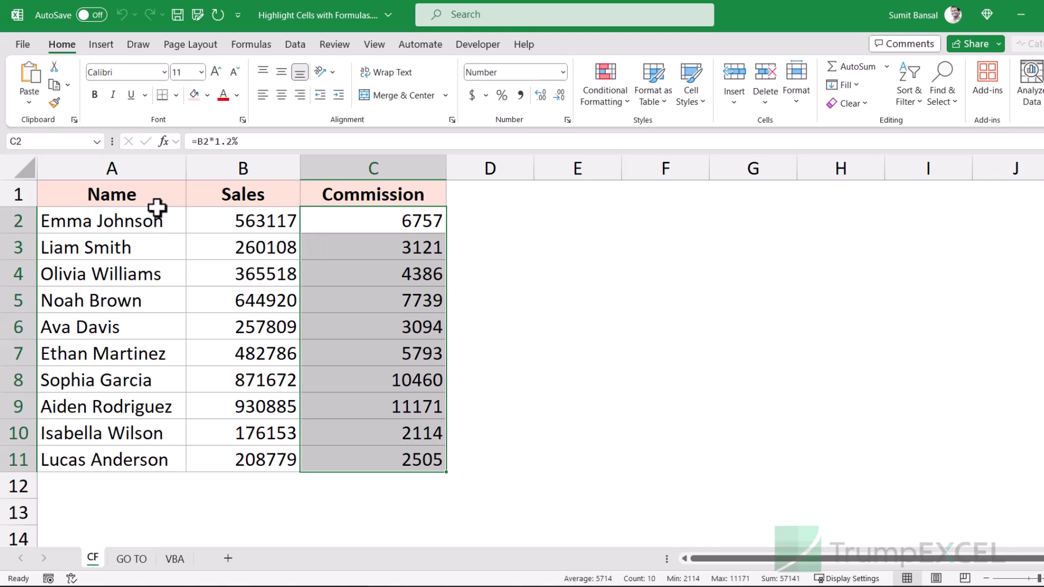
pyautogui.moveTo(142, 196); pyautogui.dragTo(379, 459)
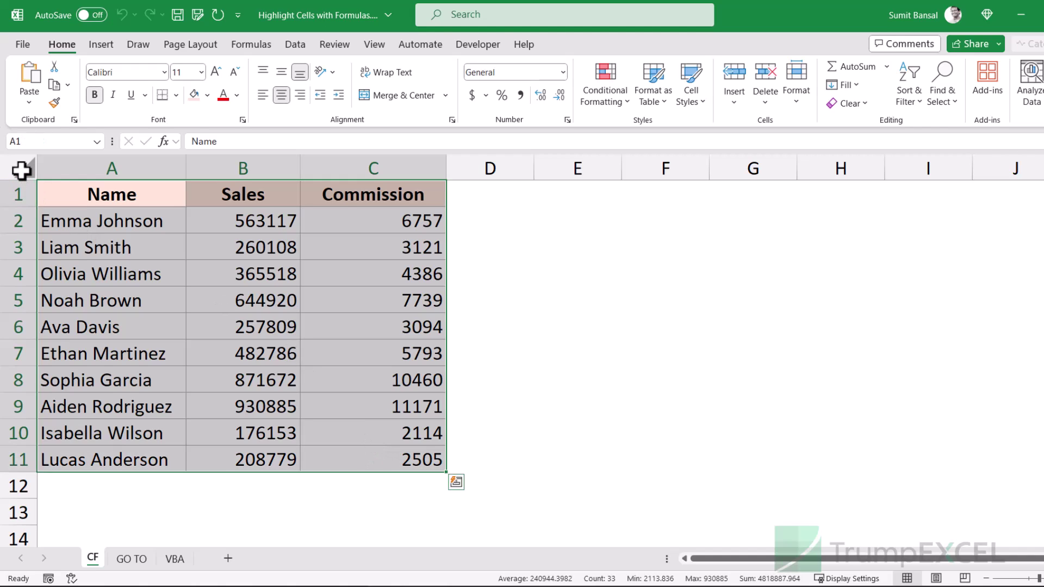
# Step: Start a new conditional formatting rule for the whole sheet that uses a formula to determine which cells to format
pyautogui.click(23, 172)
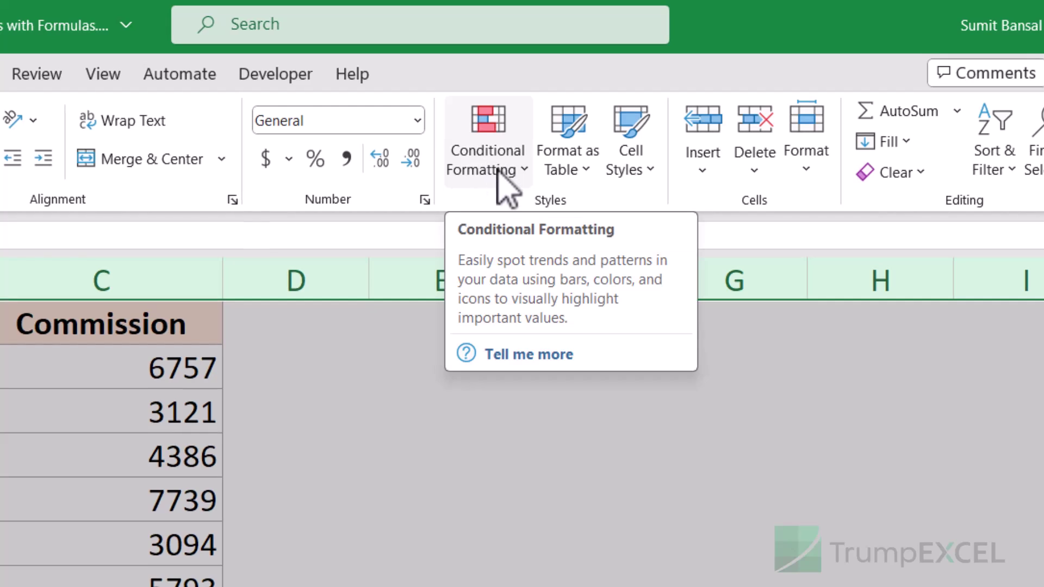
pyautogui.click(568, 126)
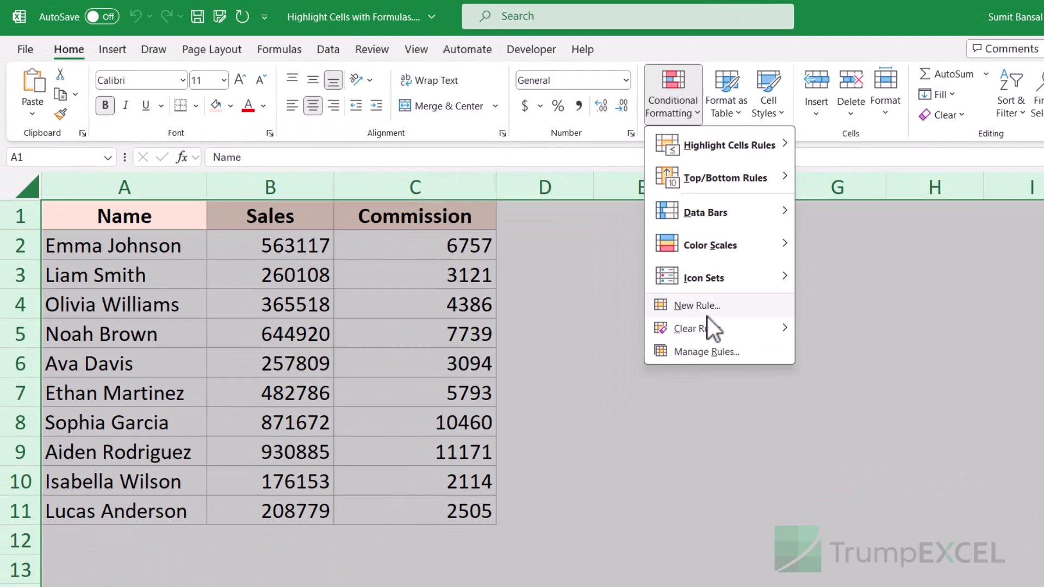
pyautogui.click(707, 308)
pyautogui.moveTo(501, 174); pyautogui.dragTo(719, 175)
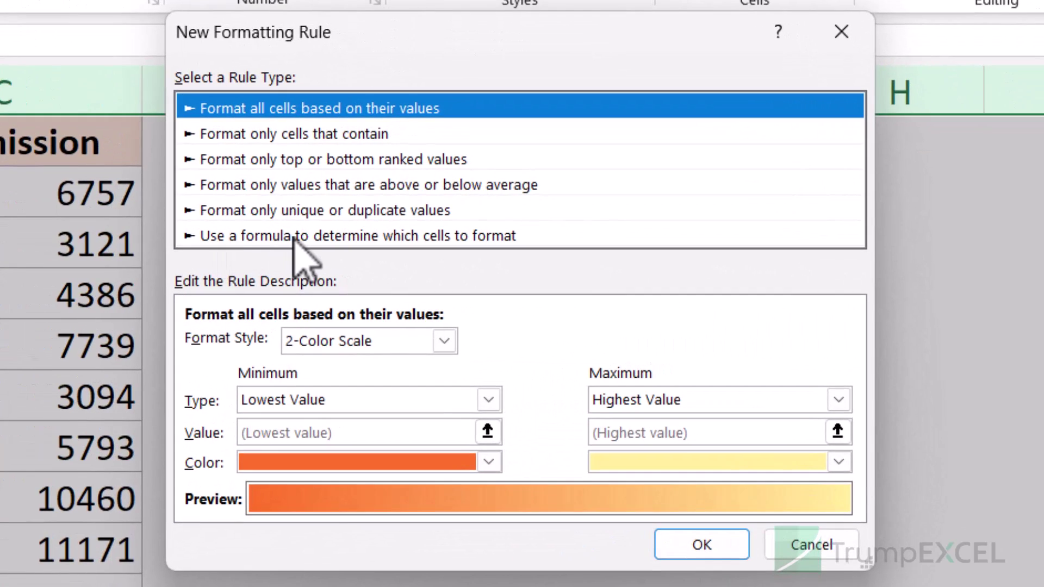
pyautogui.click(296, 237)
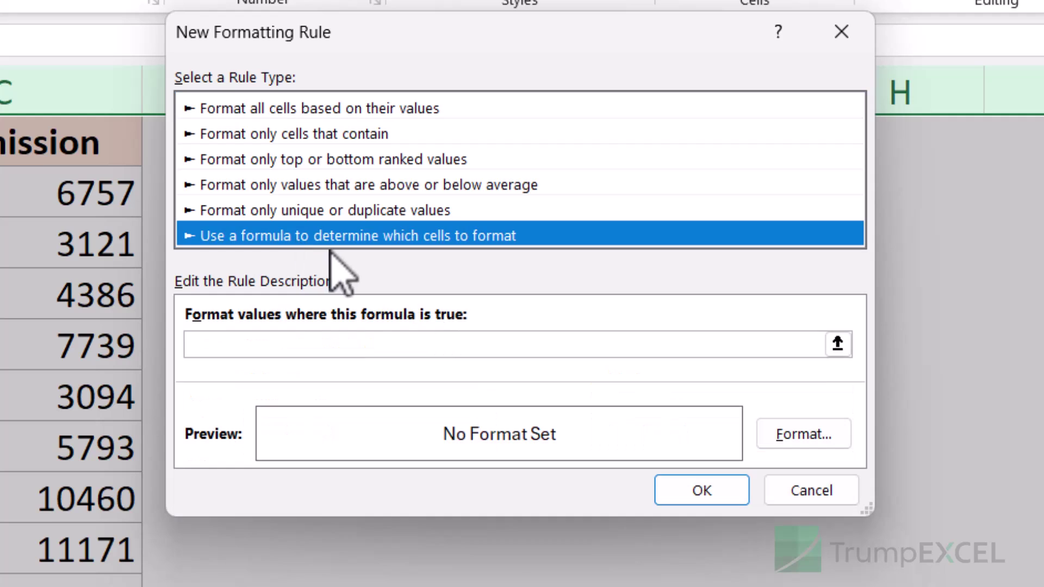
# Step: Set the rule's condition to the formula =isformula(A1)
pyautogui.click(324, 348)
pyautogui.write('=')
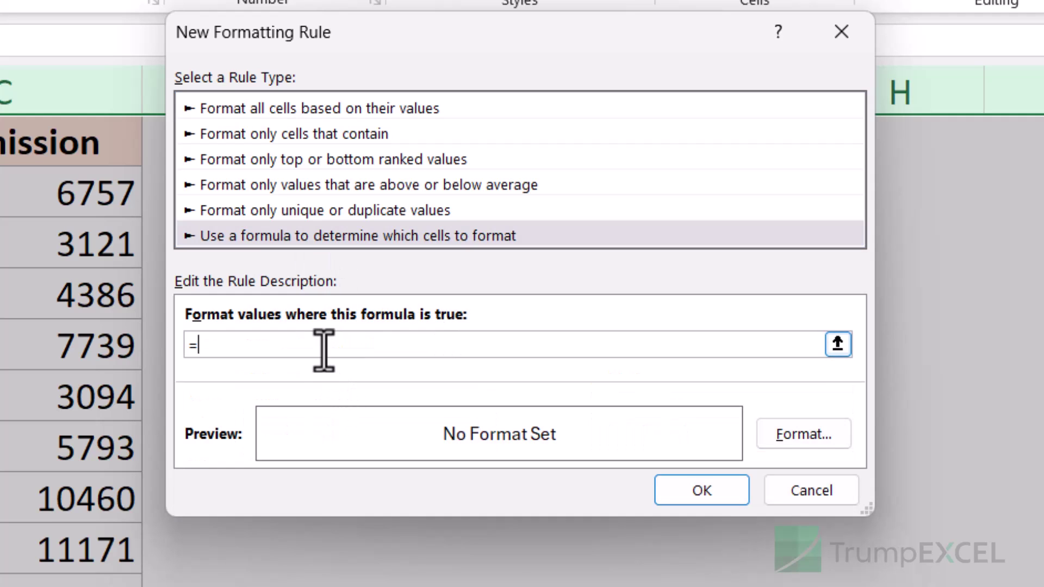
pyautogui.write('isformula(')
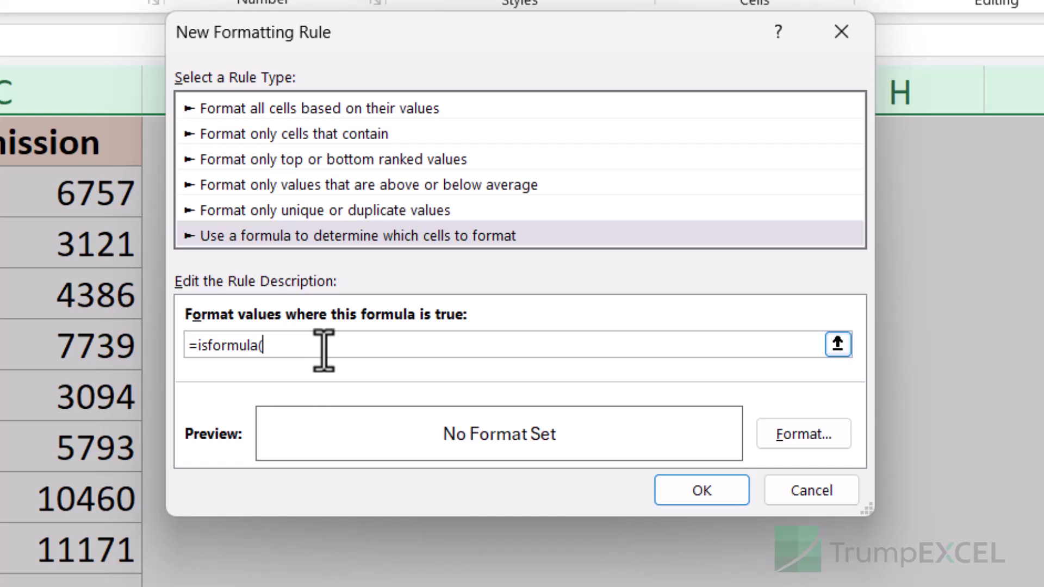
pyautogui.write('A1')
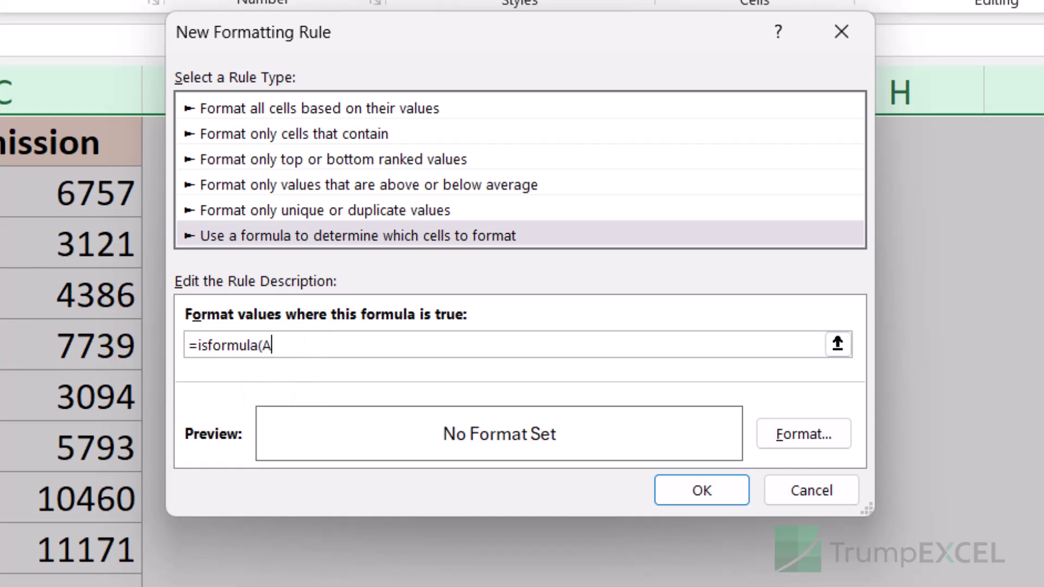
pyautogui.write(')')
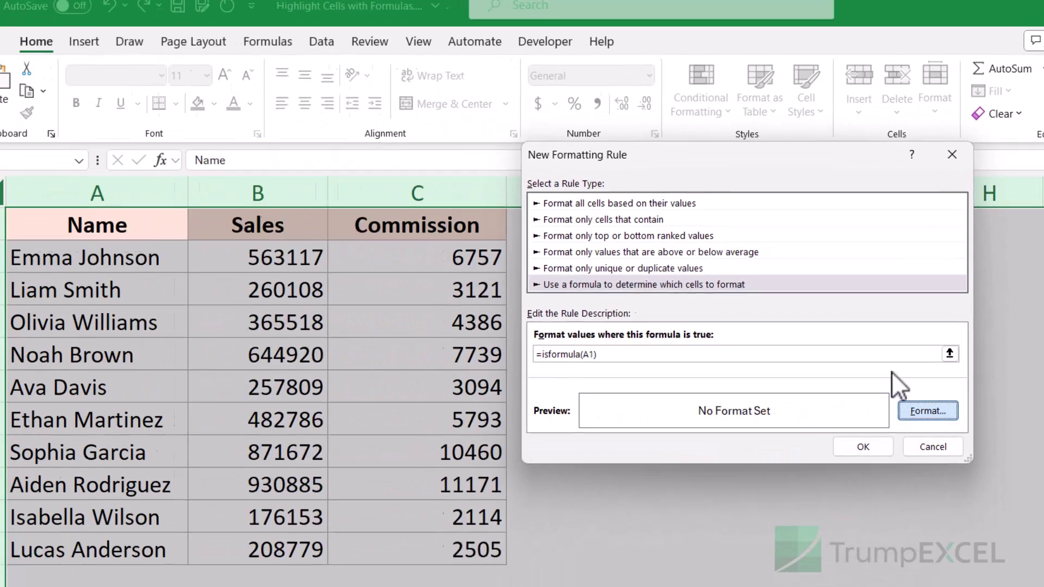
# Step: Give the rule a light green background fill and apply it to the sheet
pyautogui.click(833, 429)
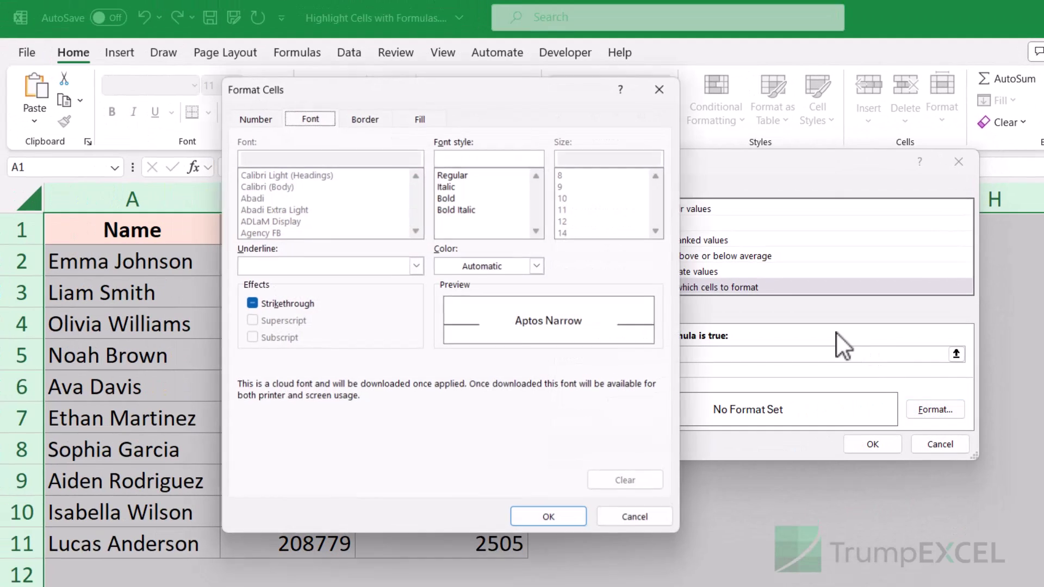
pyautogui.click(424, 123)
pyautogui.moveTo(480, 91); pyautogui.dragTo(856, 109)
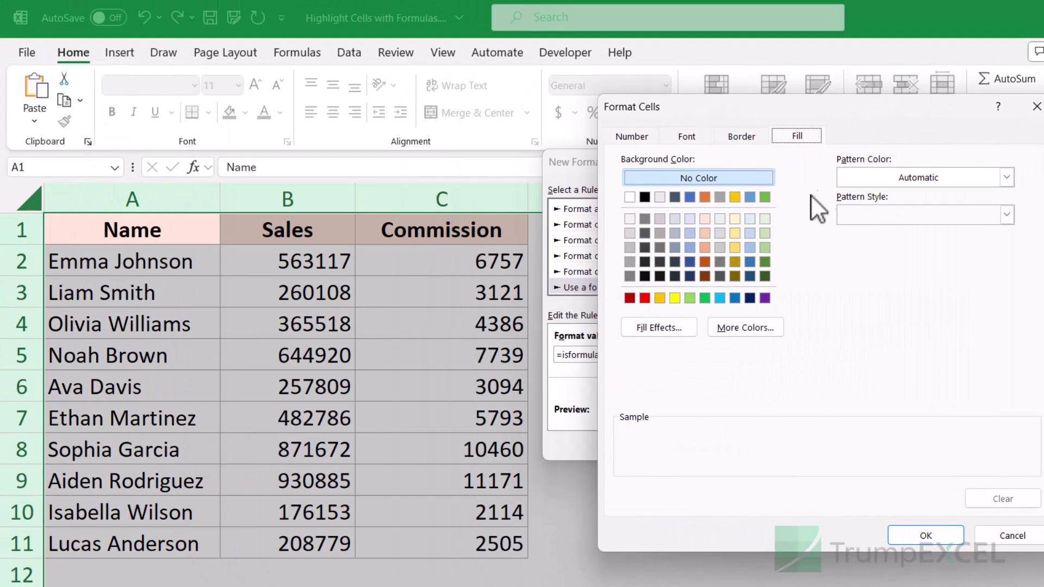
pyautogui.click(765, 248)
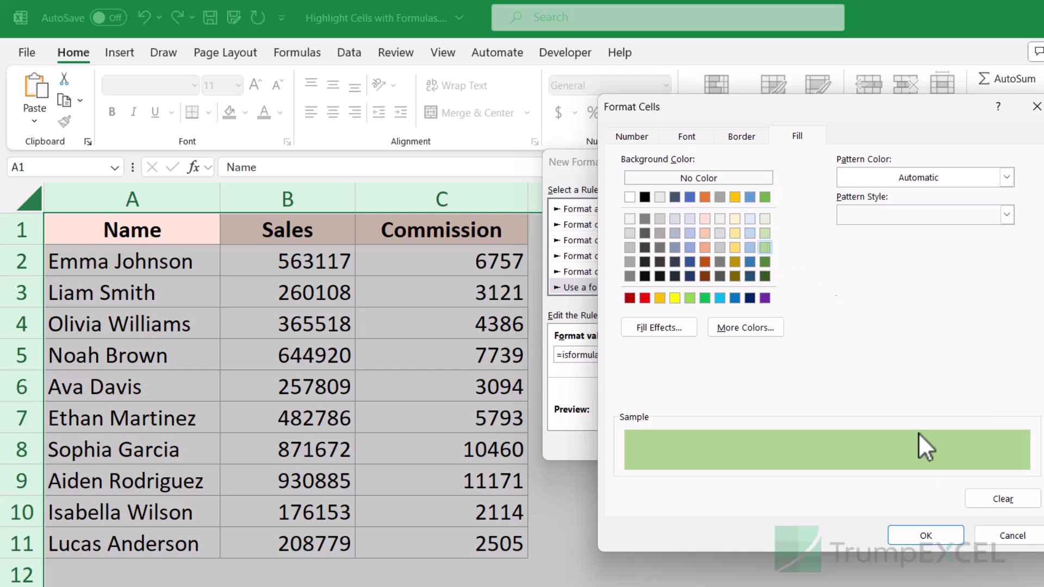
pyautogui.click(943, 535)
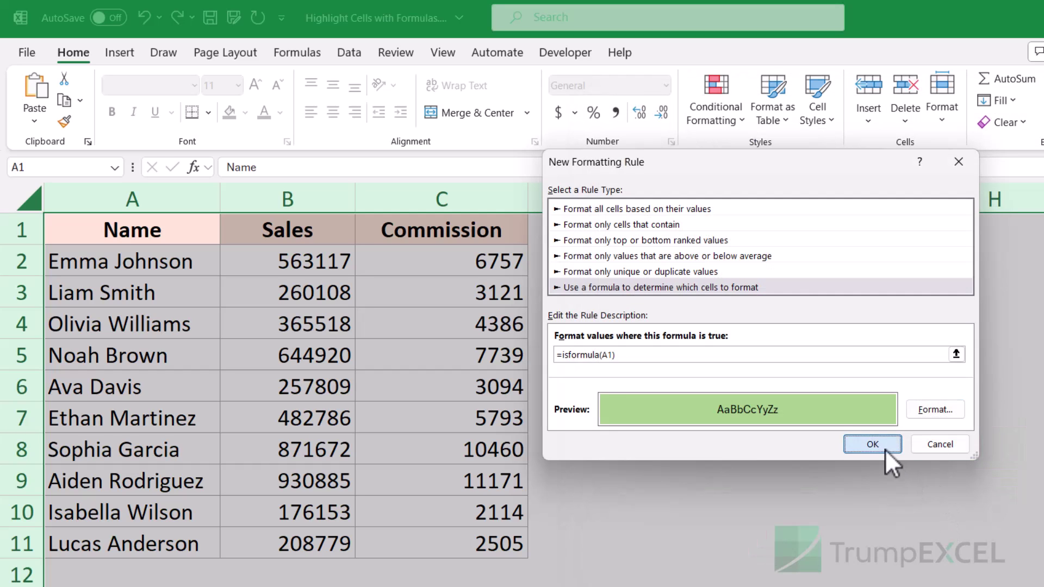
pyautogui.click(873, 445)
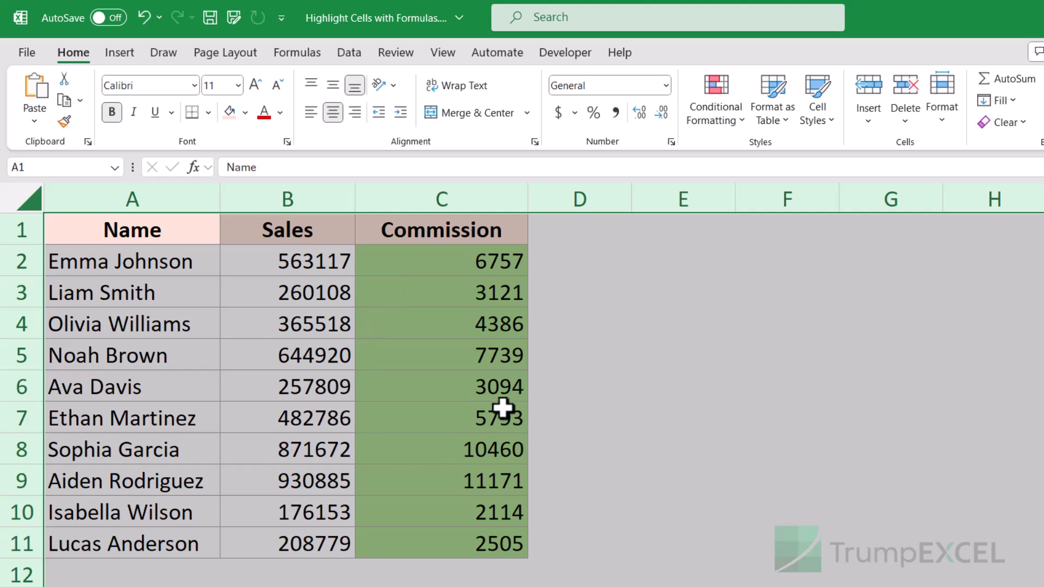
pyautogui.click(592, 374)
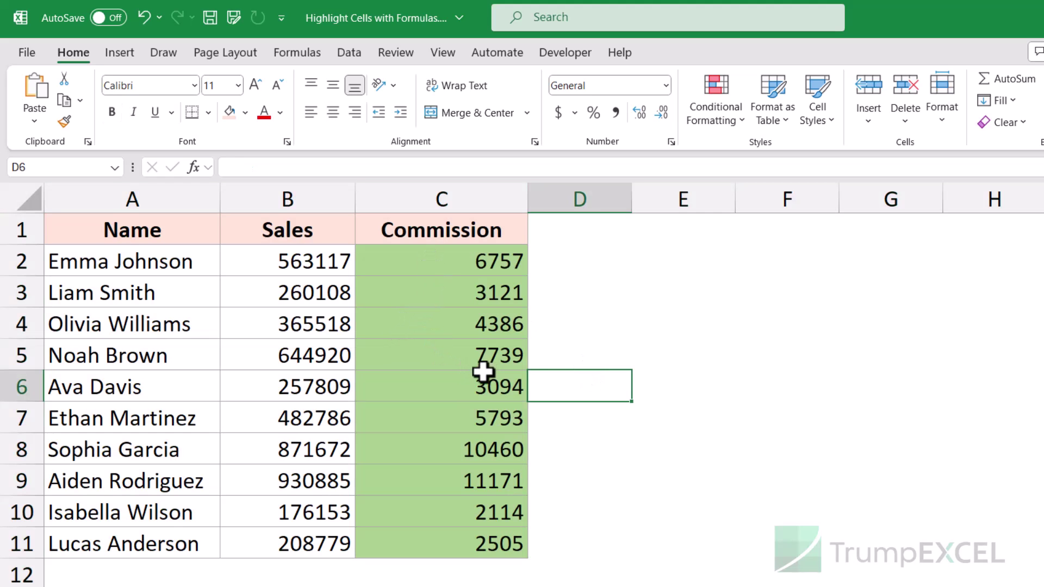
# Step: Enter the formula =B2*2 in cell F5 to test the highlighting rule
pyautogui.click(738, 342)
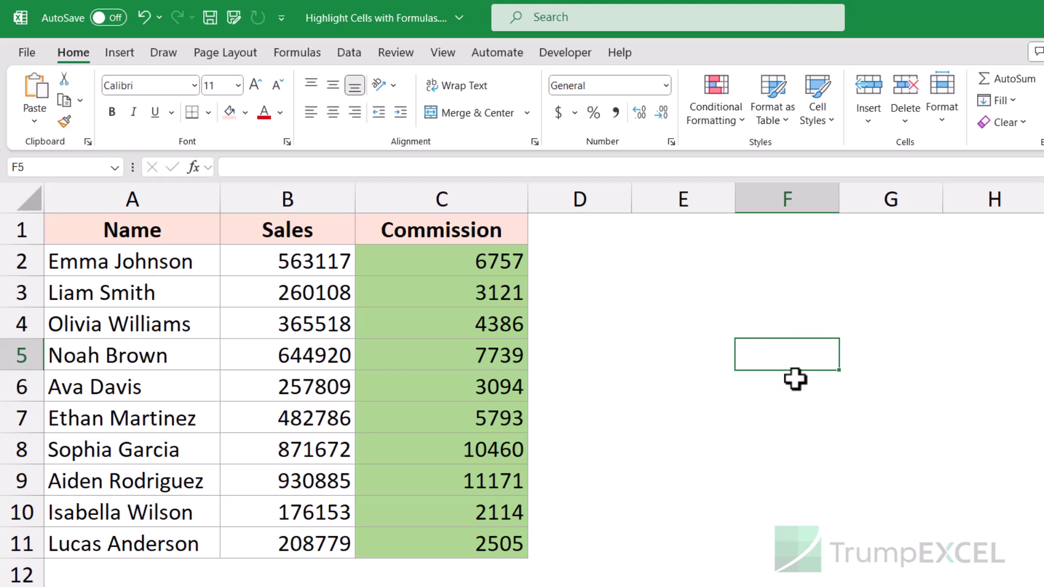
pyautogui.write('=')
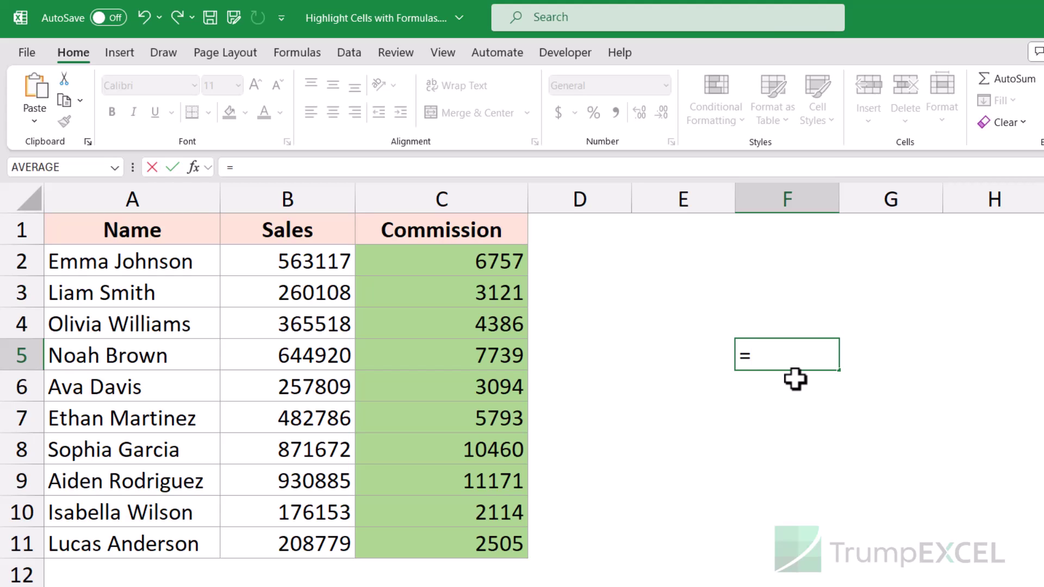
pyautogui.click(312, 262)
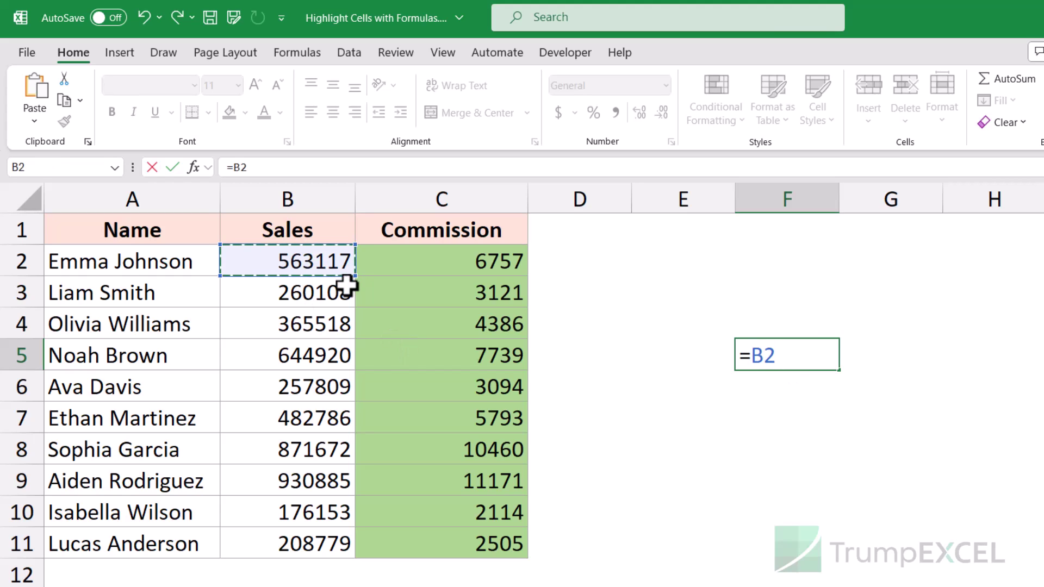
pyautogui.write('*2')
pyautogui.press('Return')
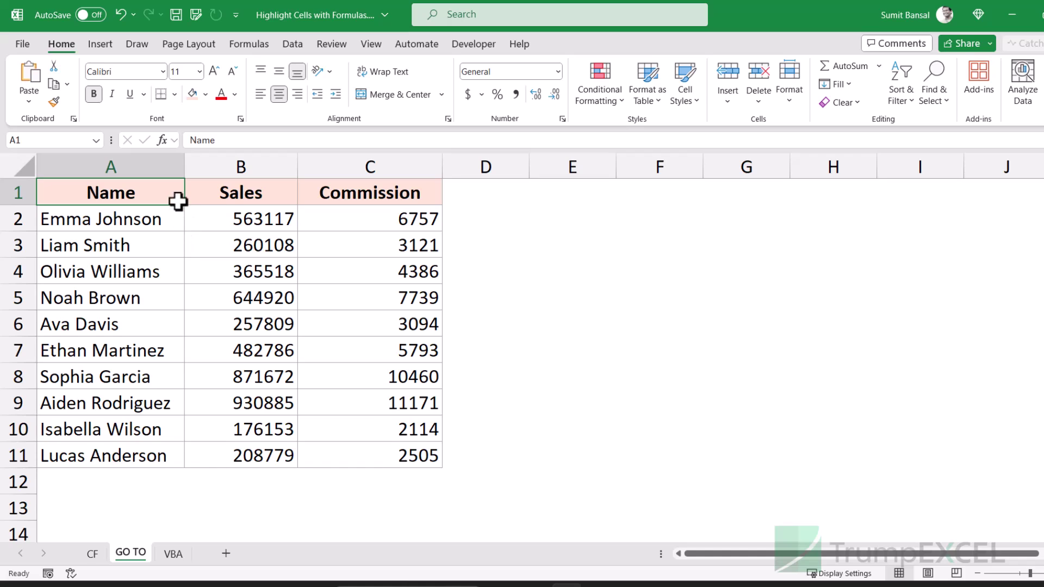
# Step: Select every cell on the GO TO sheet
pyautogui.click(26, 168)
pyautogui.press('F5')
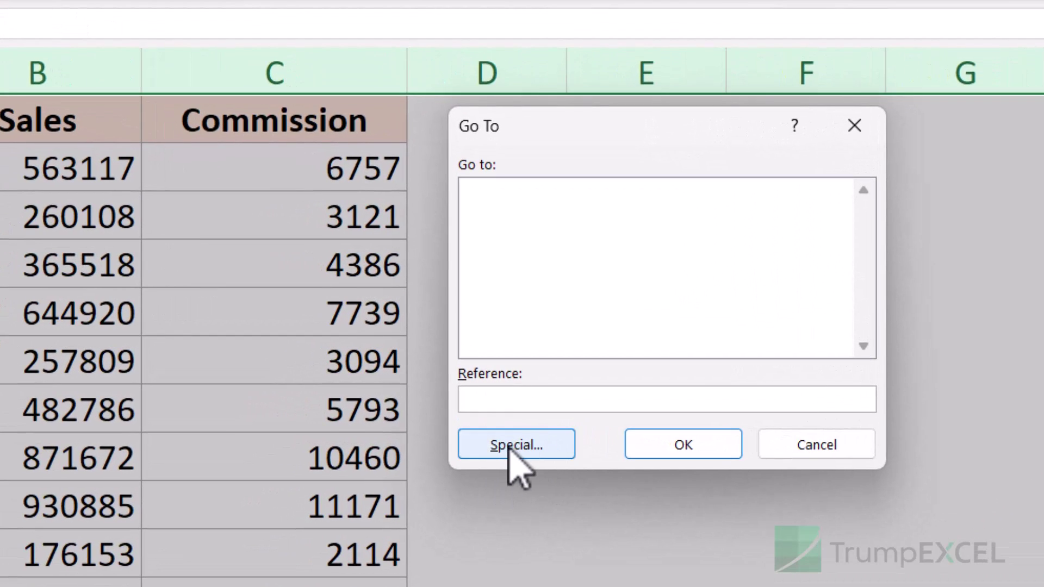
pyautogui.click(513, 447)
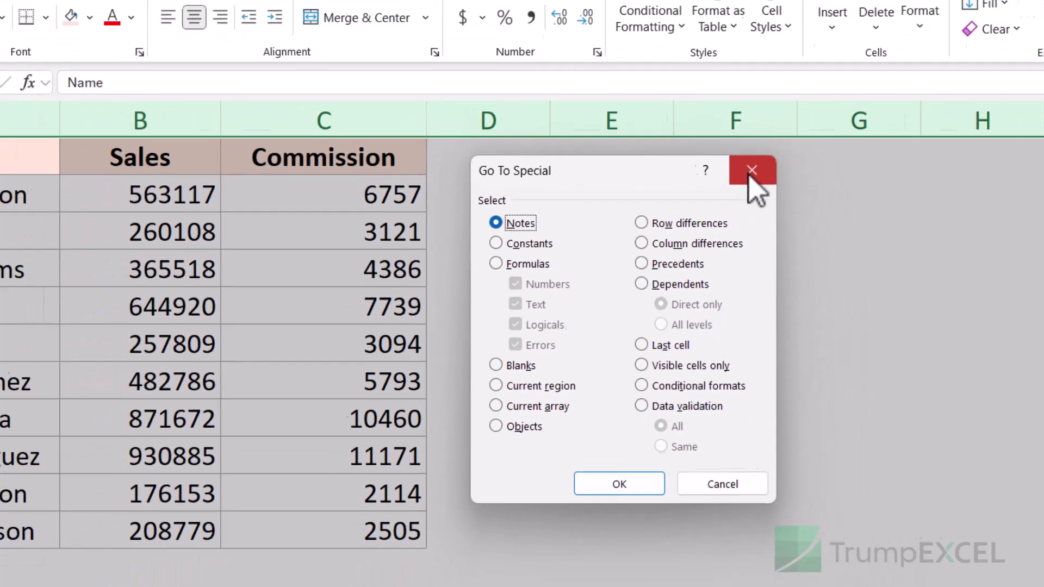
pyautogui.click(826, 142)
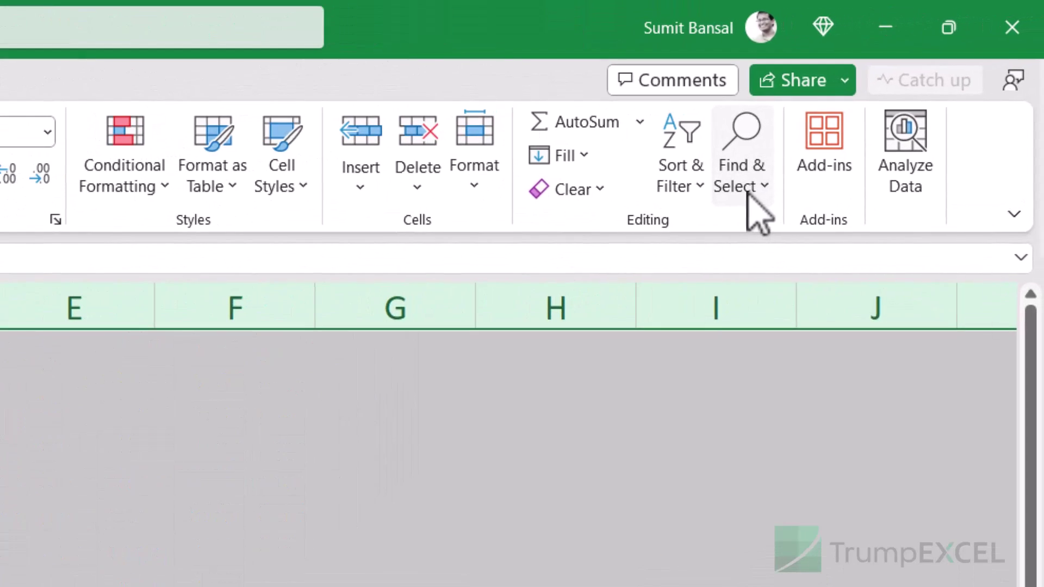
# Step: Use Go To Special to select all cells containing formulas, keeping numbers, text, logicals and errors included
pyautogui.click(946, 100)
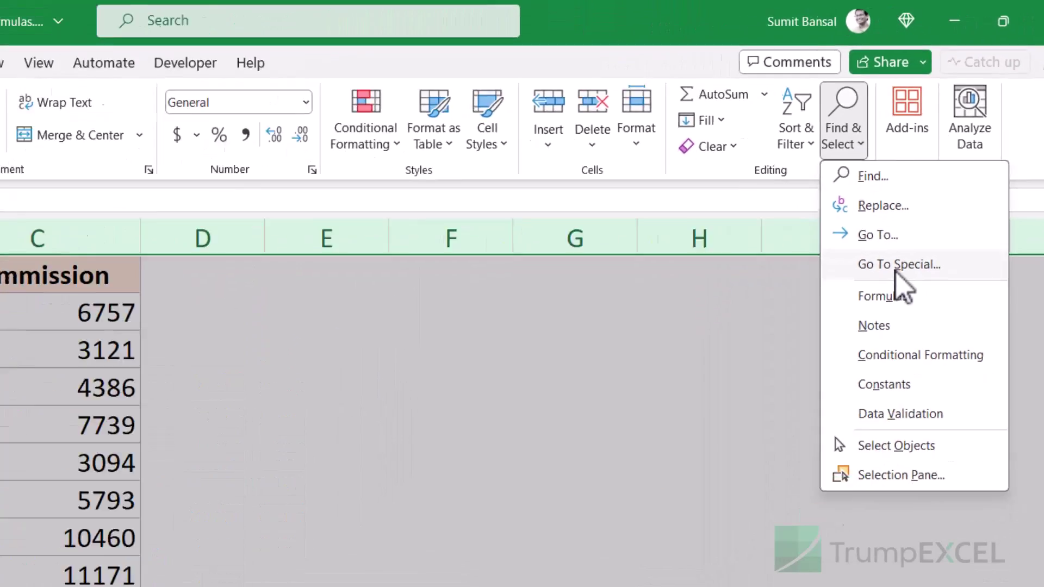
pyautogui.click(783, 343)
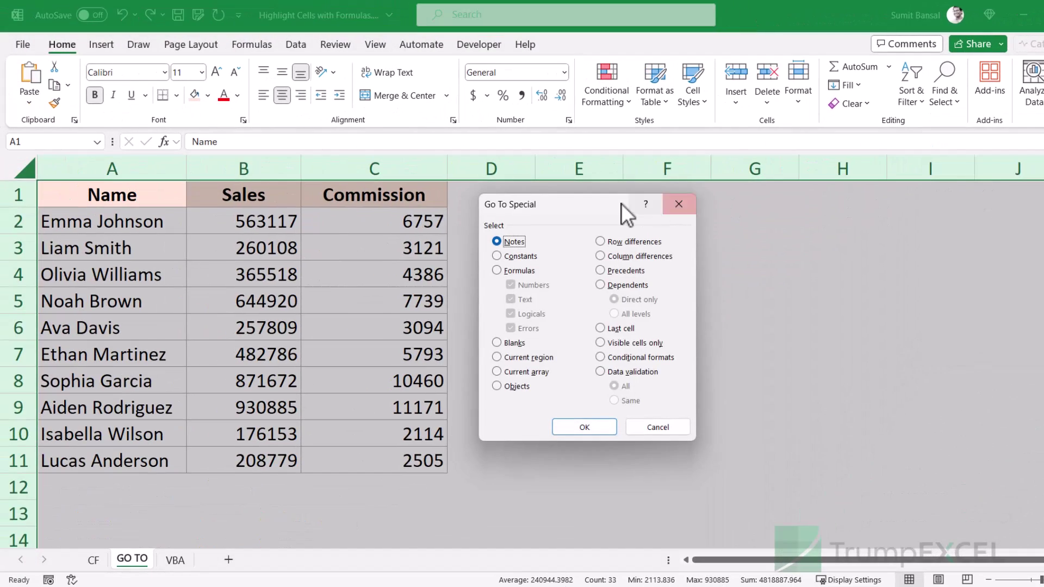
pyautogui.moveTo(586, 205); pyautogui.dragTo(585, 200)
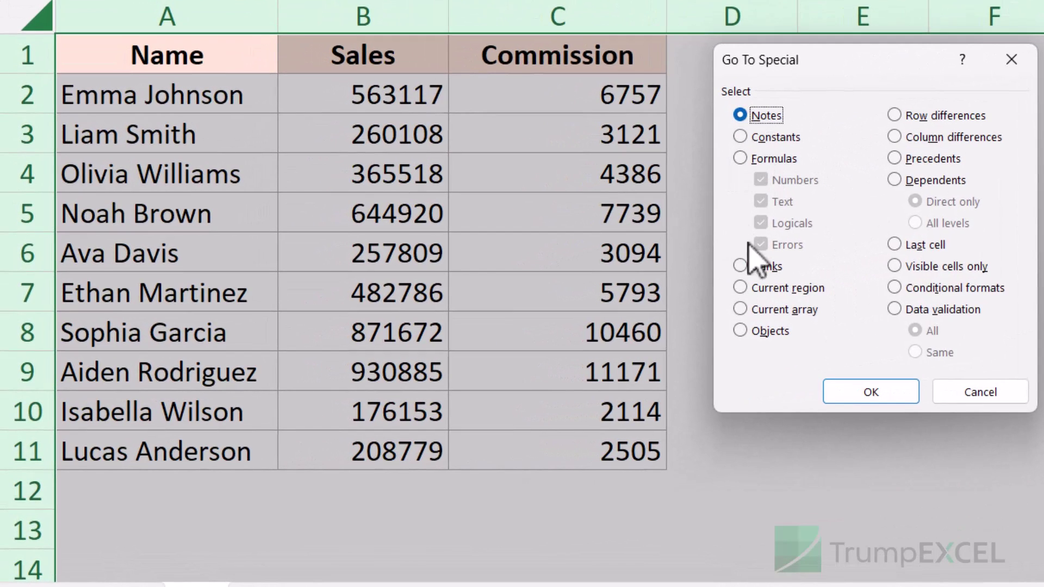
pyautogui.click(740, 158)
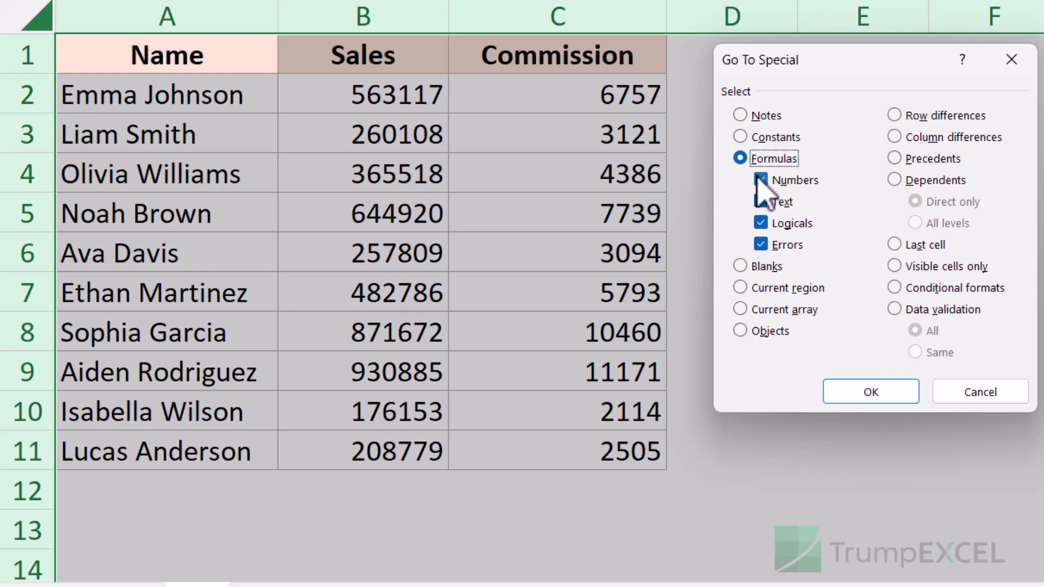
pyautogui.click(862, 398)
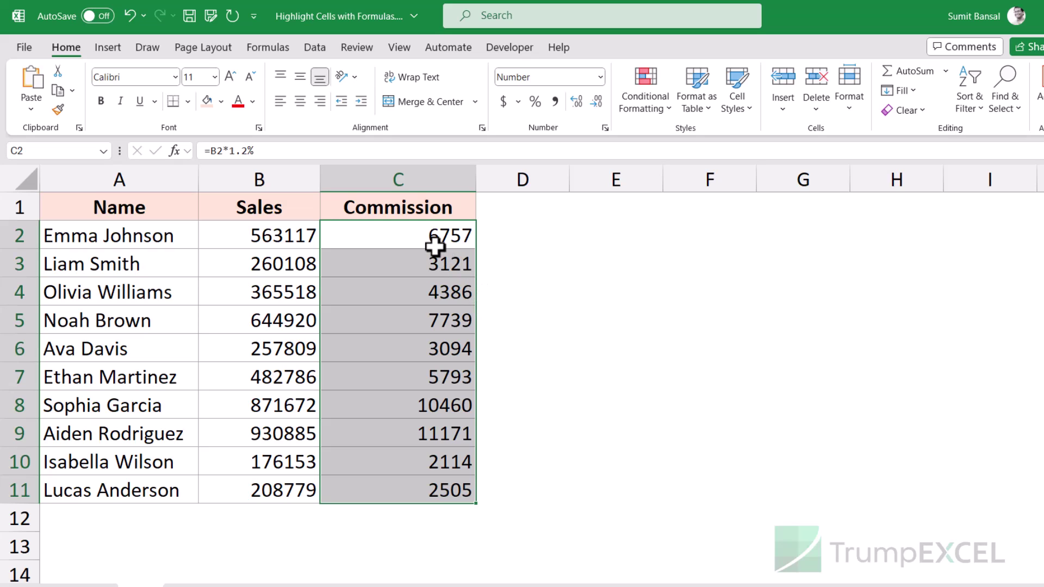
# Step: Fill the selected formula cells in the Commission column with light green
pyautogui.click(222, 102)
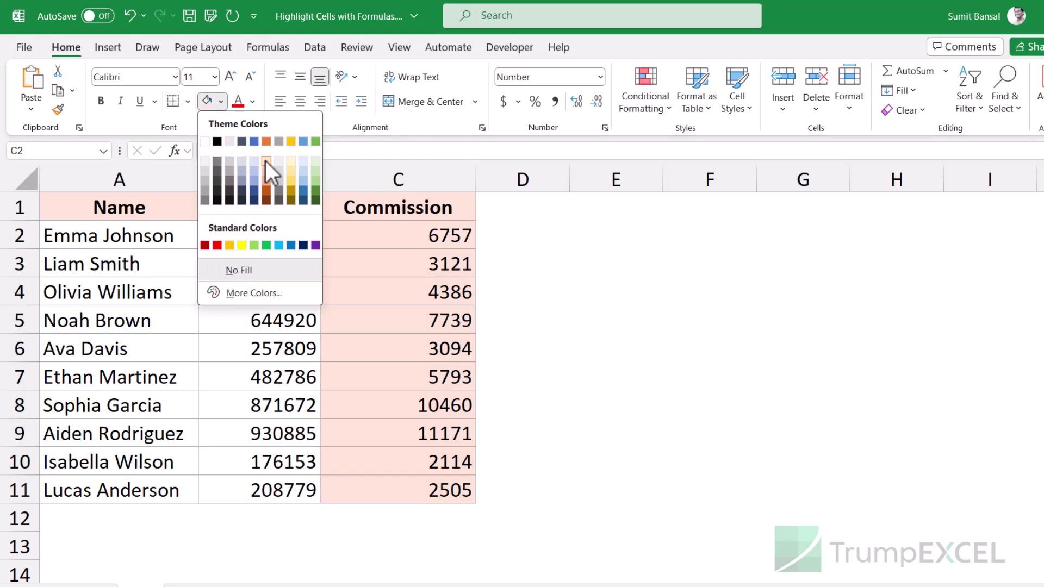
pyautogui.click(316, 181)
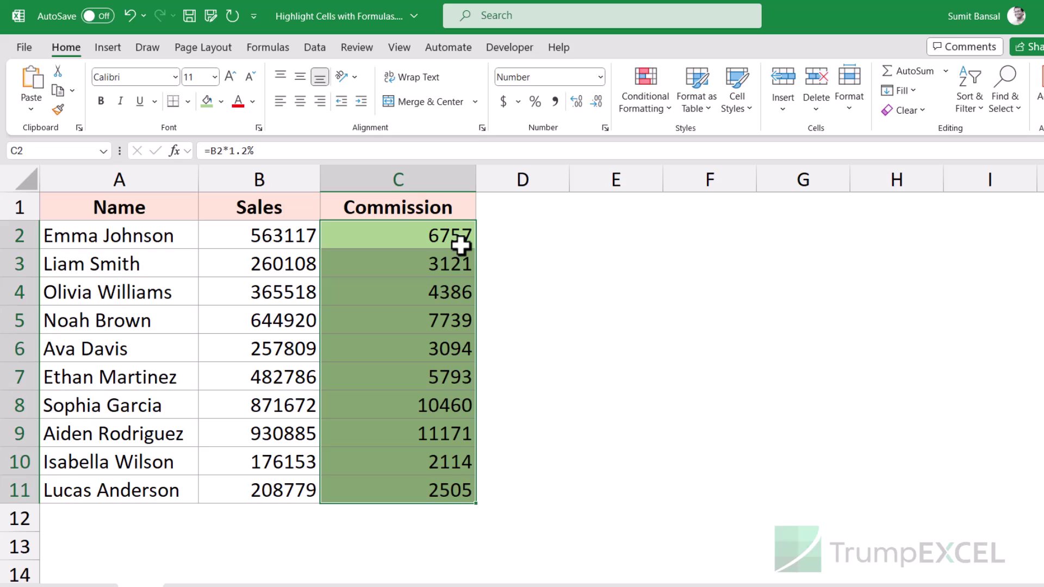
pyautogui.click(622, 279)
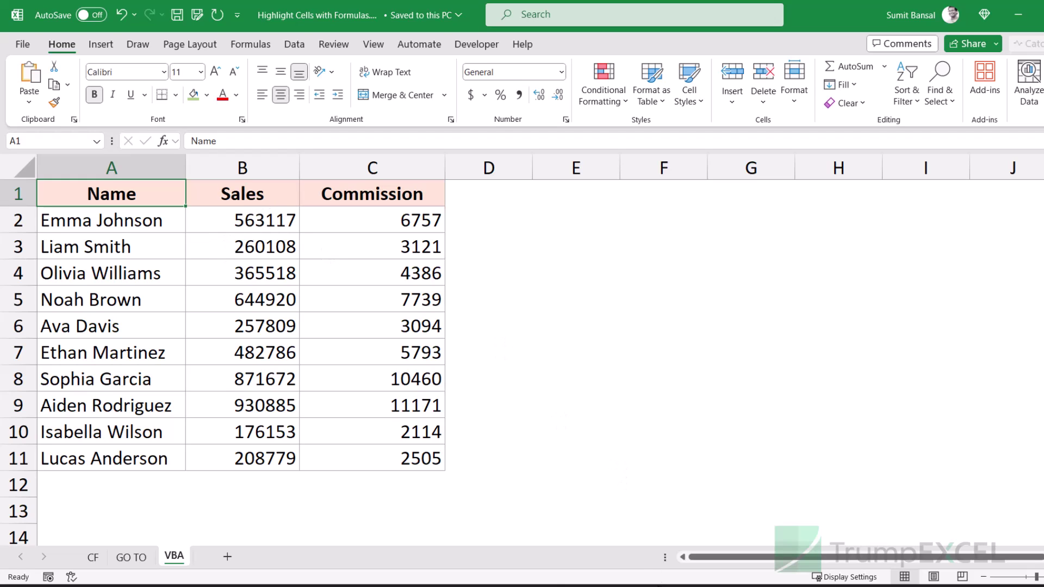
# Step: Switch to Notepad, copy the entire HighlightCellsWithFormulas macro code, and return to the VBA sheet in Excel
pyautogui.click(660, 586)
pyautogui.moveTo(275, 324); pyautogui.dragTo(207, 168)
pyautogui.hotkey('ctrl', 'c')
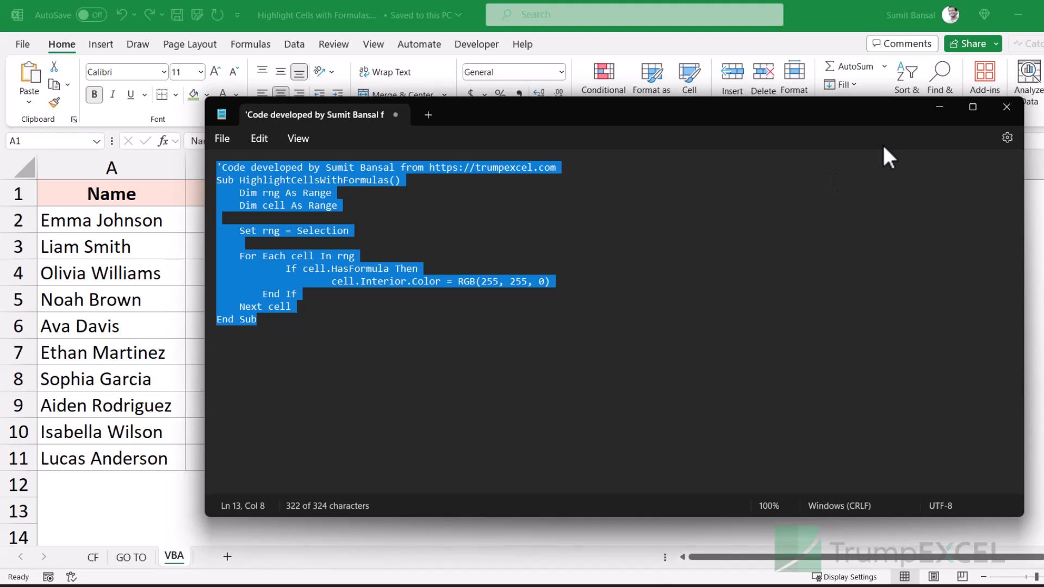
pyautogui.click(938, 107)
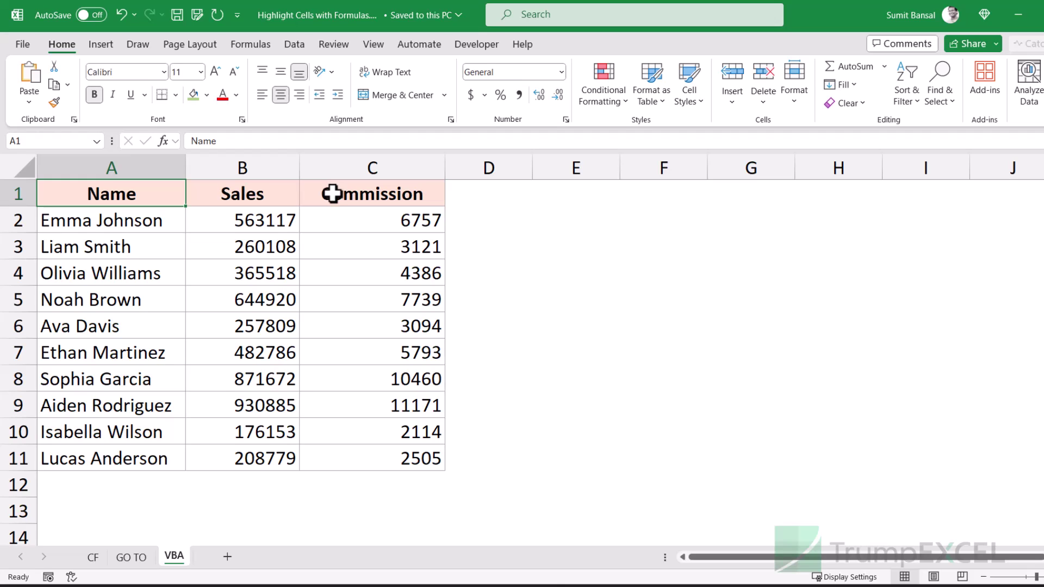
# Step: Check in the ribbon customization options whether the Developer tab is enabled, and close the options without changes
pyautogui.click(471, 47)
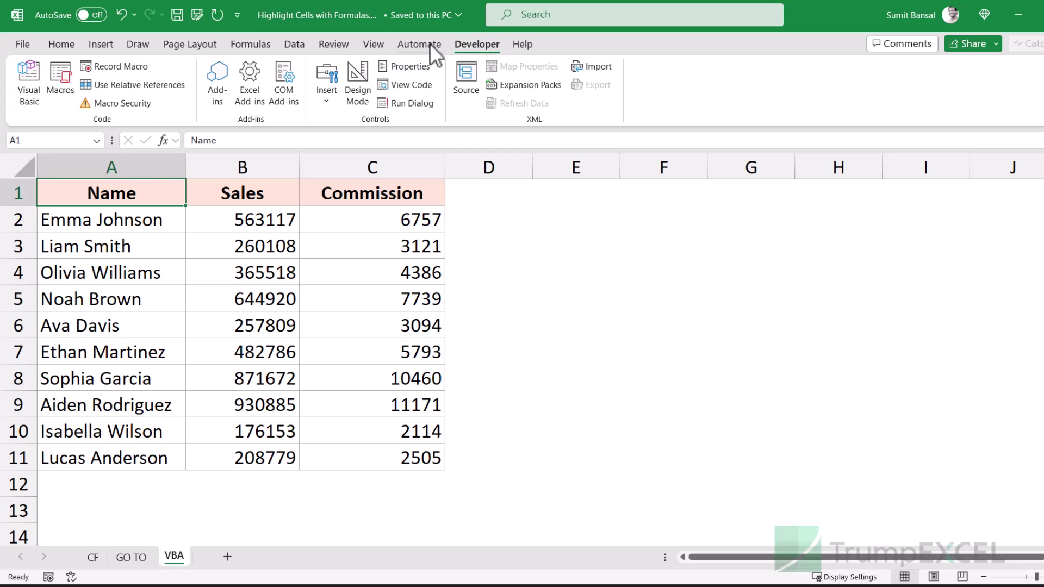
pyautogui.rightClick(348, 51)
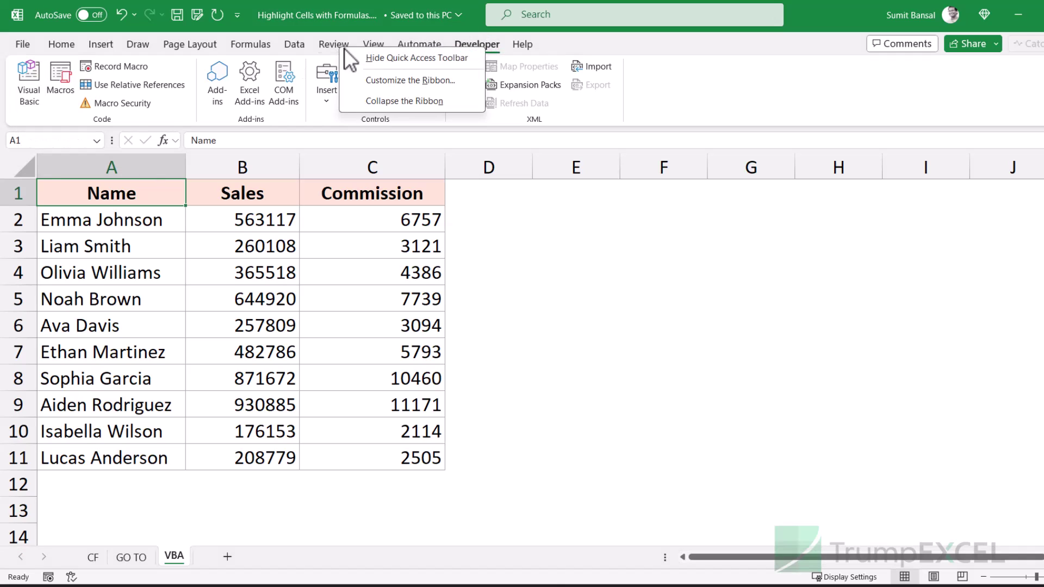
pyautogui.click(371, 77)
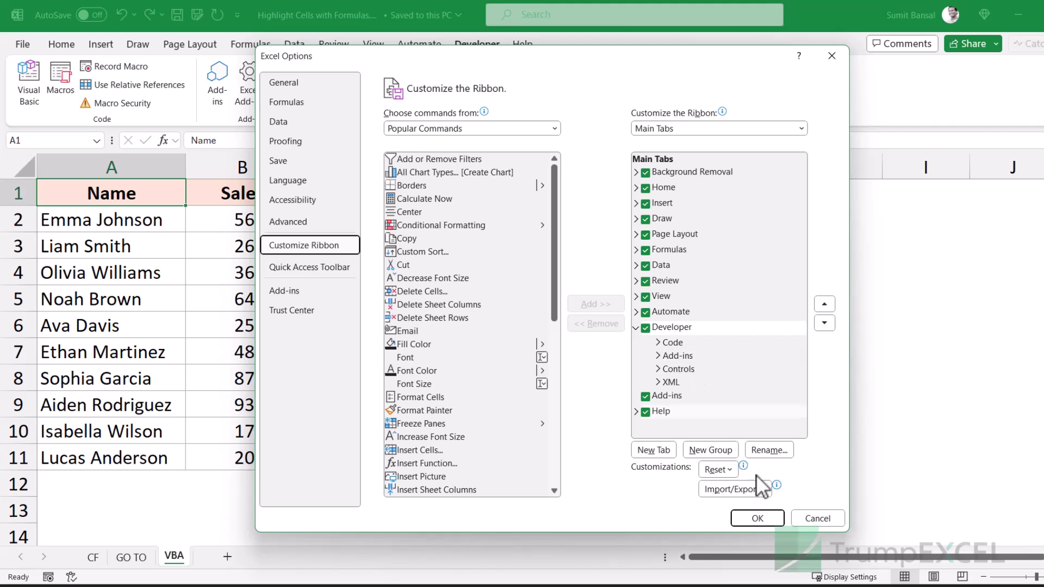
pyautogui.click(833, 56)
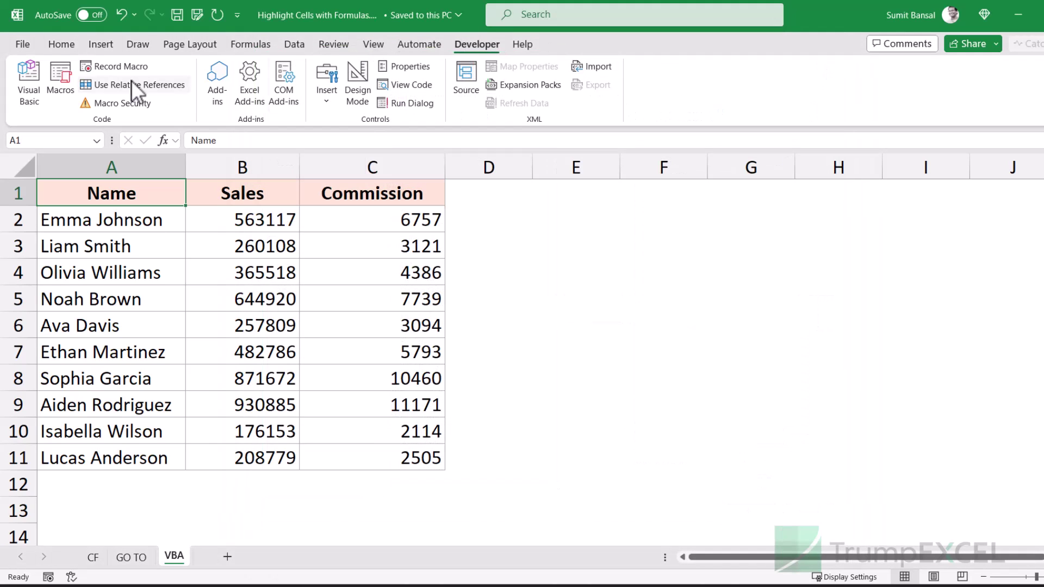
# Step: Open the Visual Basic editor and insert a new standard module into the Highlight Cells with Formulas.xlsm project
pyautogui.click(22, 77)
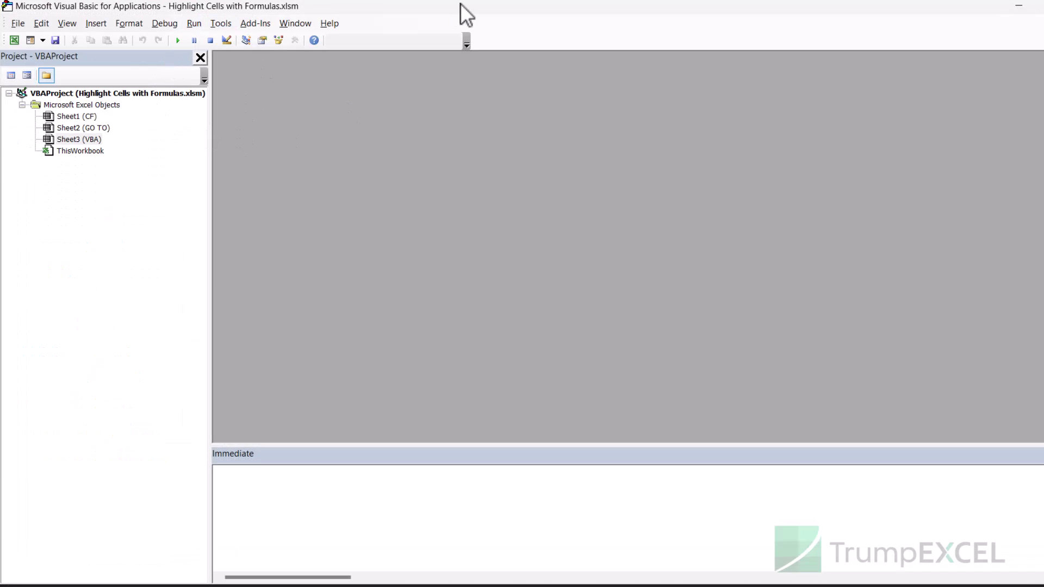
pyautogui.hotkey('alt', 'F11')
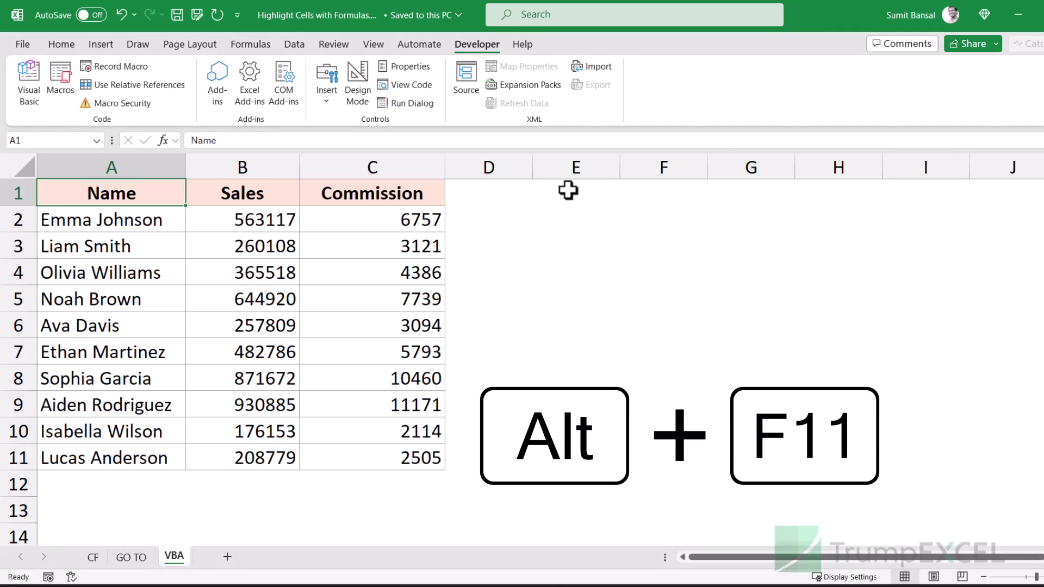
pyautogui.hotkey('alt', 'F11')
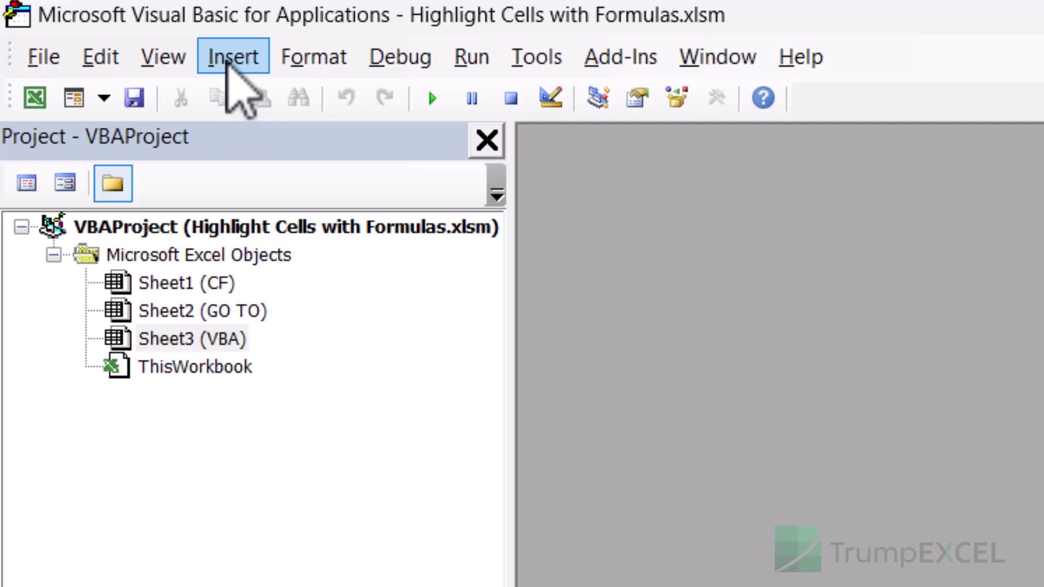
pyautogui.click(232, 59)
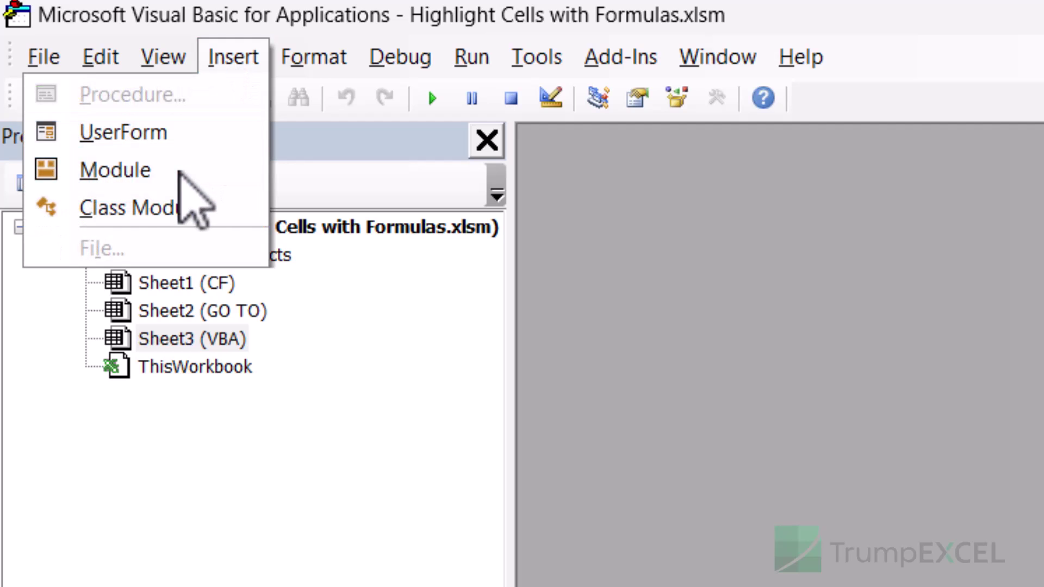
pyautogui.click(175, 169)
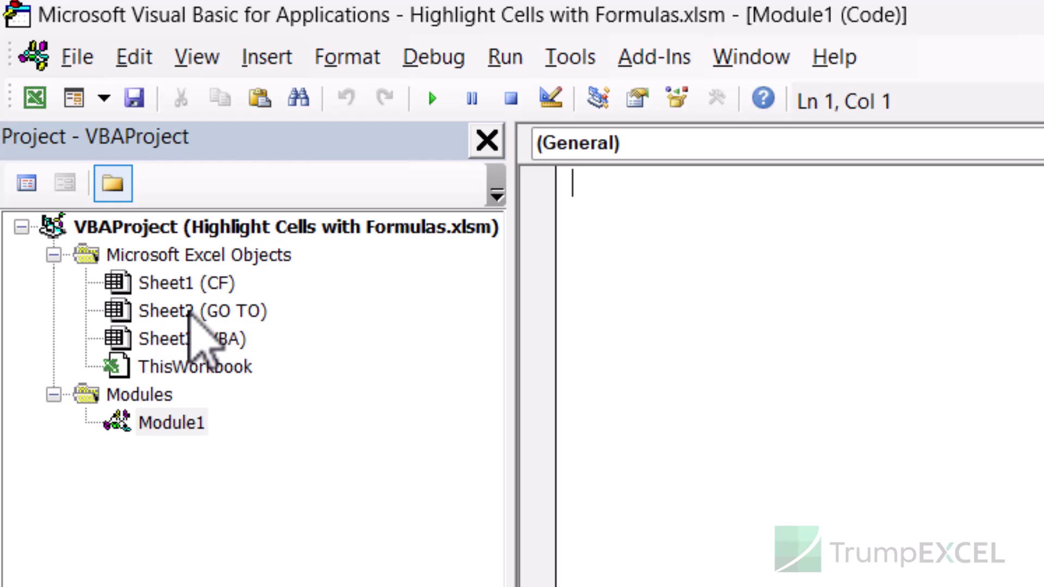
# Step: Open the new module's code window and paste the copied HighlightCellsWithFormulas macro into it
pyautogui.click(202, 312)
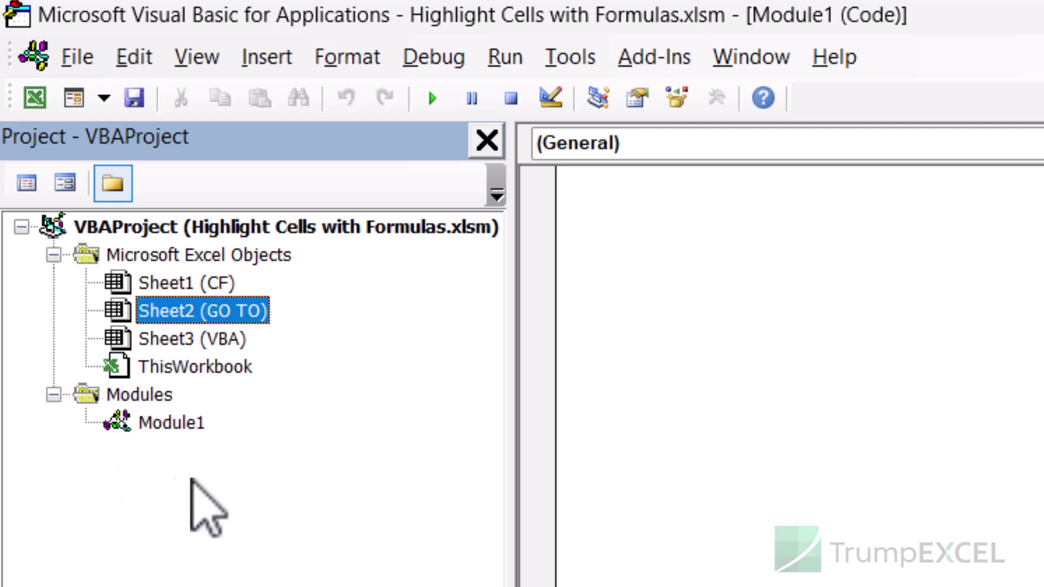
pyautogui.doubleClick(187, 424)
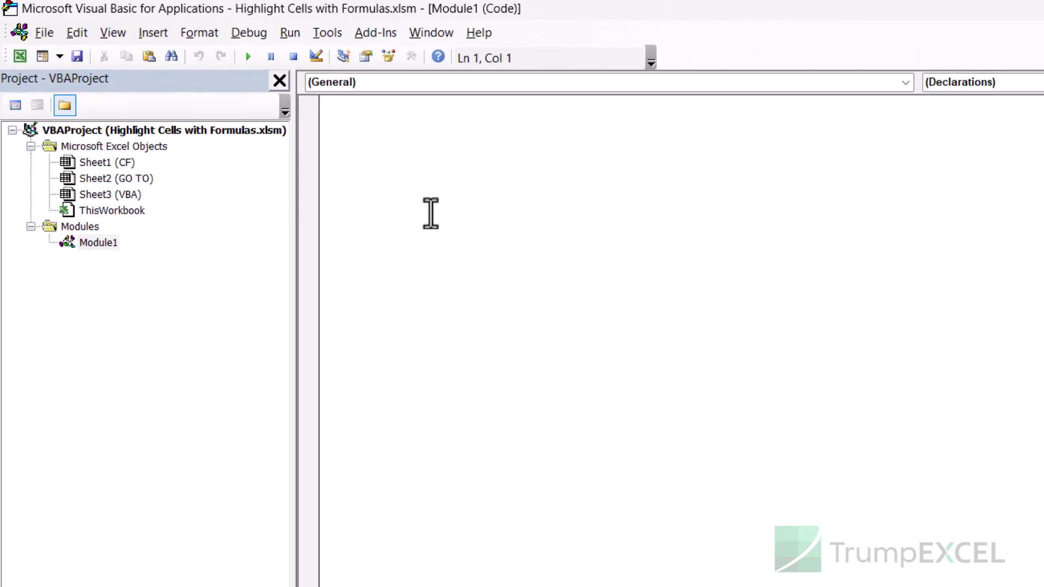
pyautogui.hotkey('ctrl', 'v')
pyautogui.moveTo(390, 14); pyautogui.dragTo(409, 92)
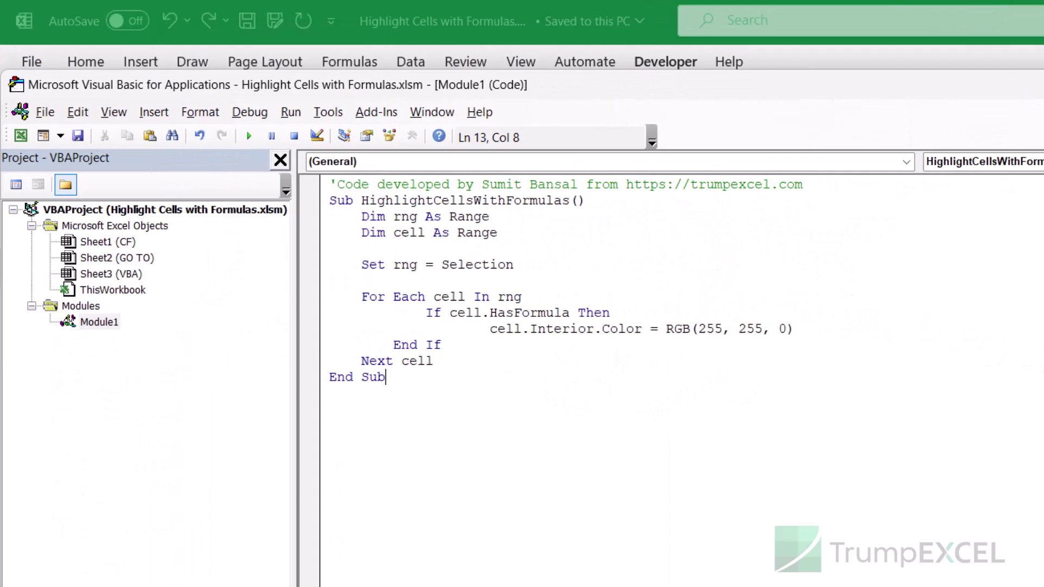
# Step: Select A1:C11 on the VBA sheet and place the Visual Basic editor beside the workbook with a narrower project pane
pyautogui.hotkey('alt', 'F11')
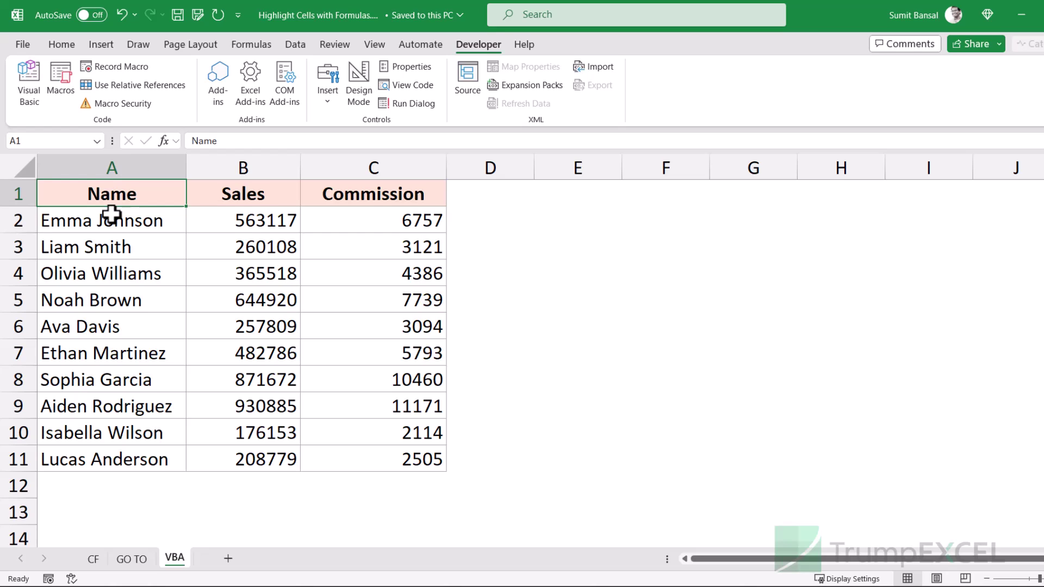
pyautogui.moveTo(121, 205); pyautogui.dragTo(363, 469)
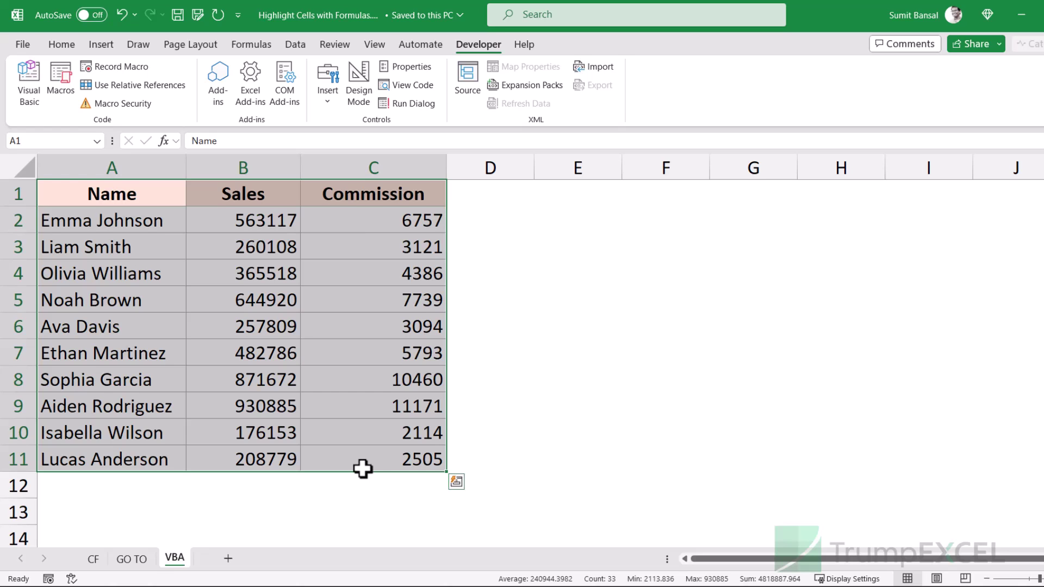
pyautogui.hotkey('alt', 'F11')
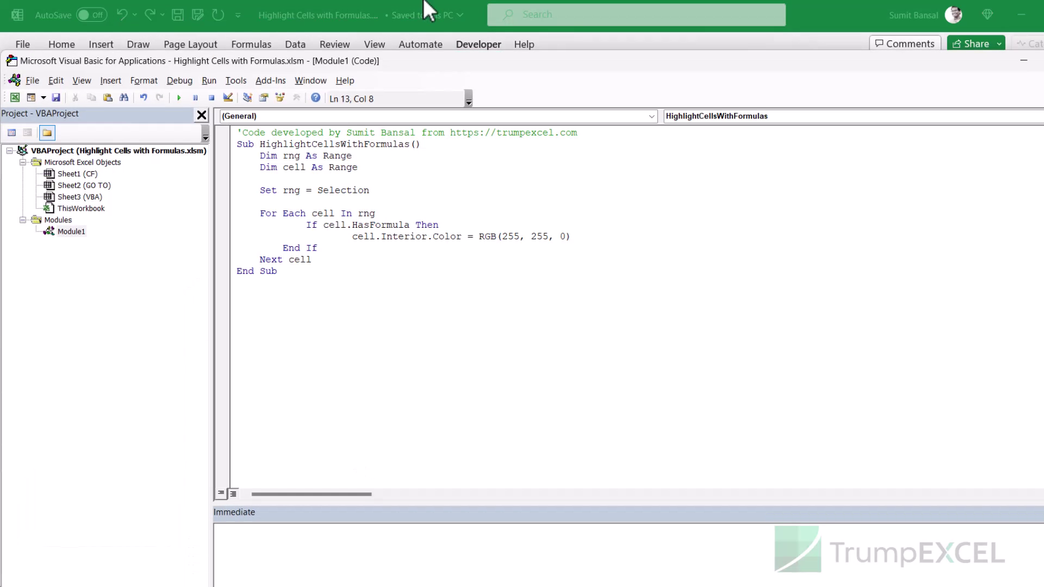
pyautogui.moveTo(263, 12); pyautogui.dragTo(622, 84)
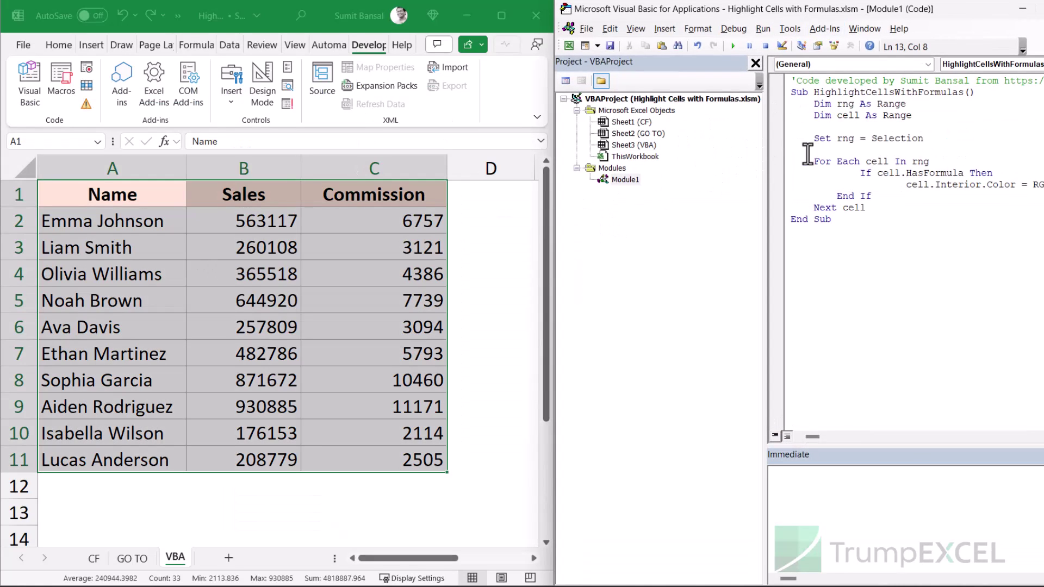
pyautogui.moveTo(767, 157); pyautogui.dragTo(672, 155)
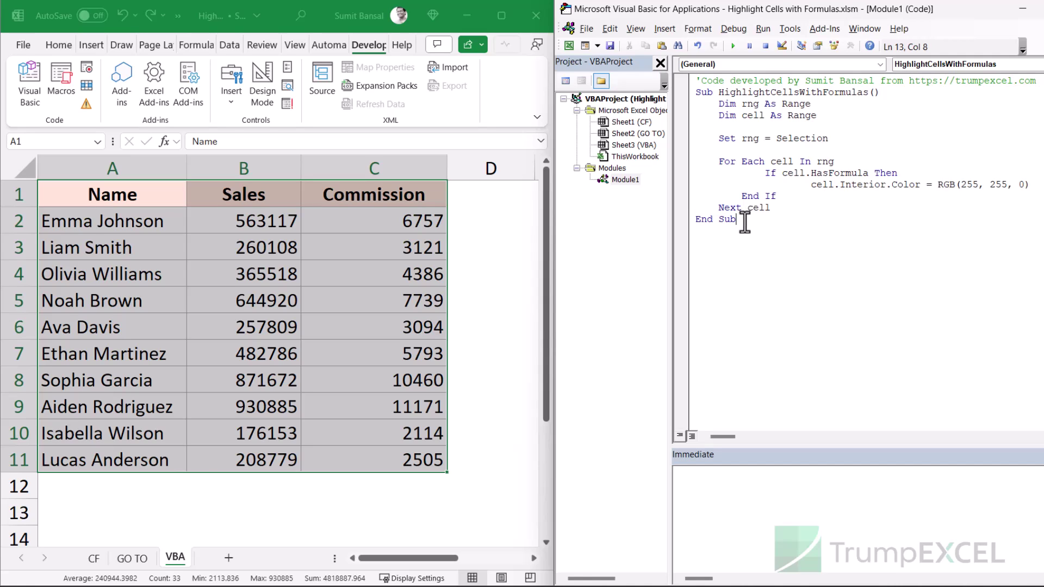
# Step: Run the HighlightCellsWithFormulas macro on the selected range and return to the workbook in a maximized window
pyautogui.click(754, 115)
pyautogui.click(732, 46)
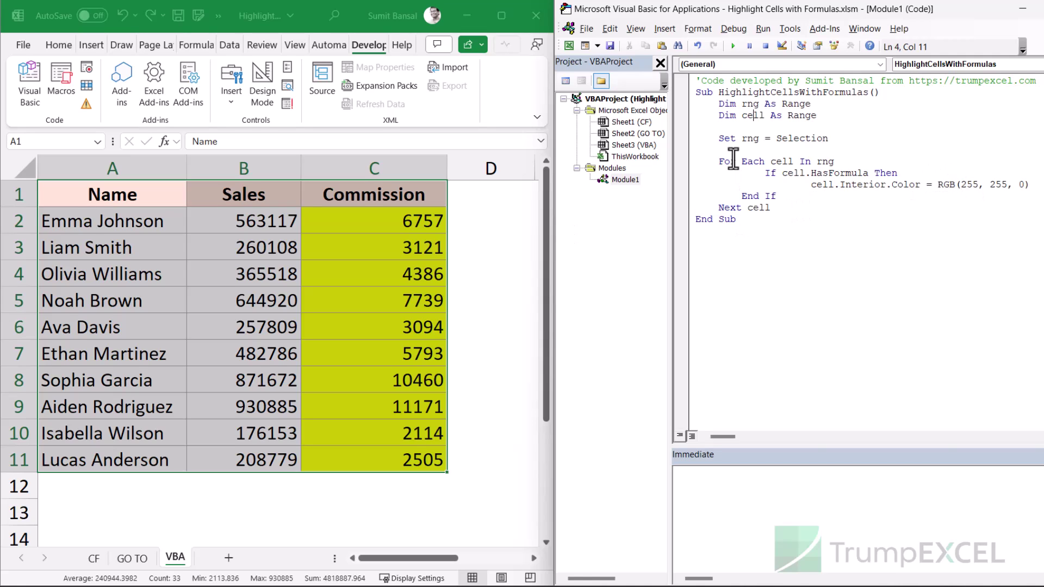
pyautogui.click(1024, 9)
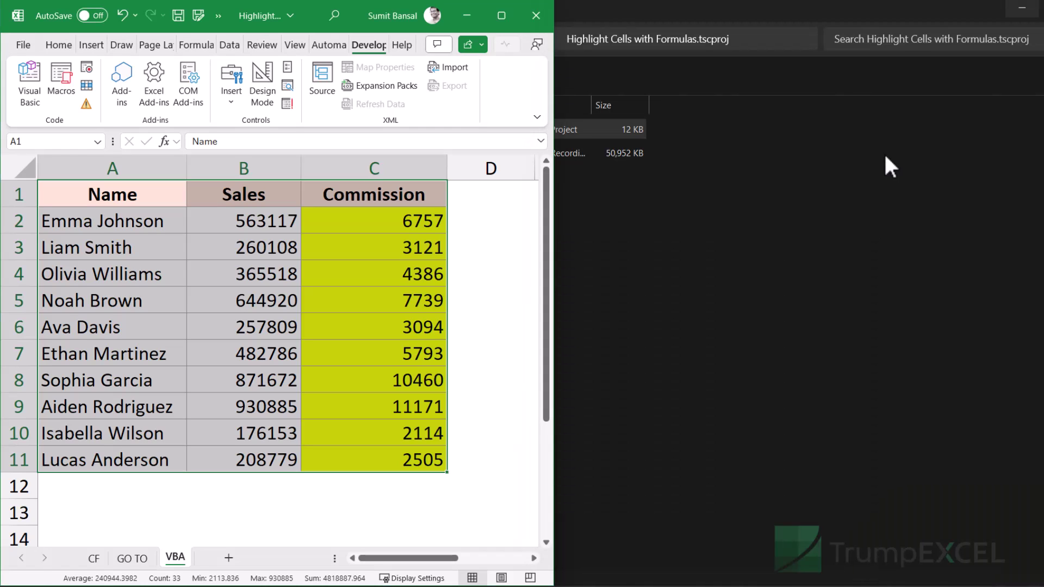
pyautogui.click(501, 15)
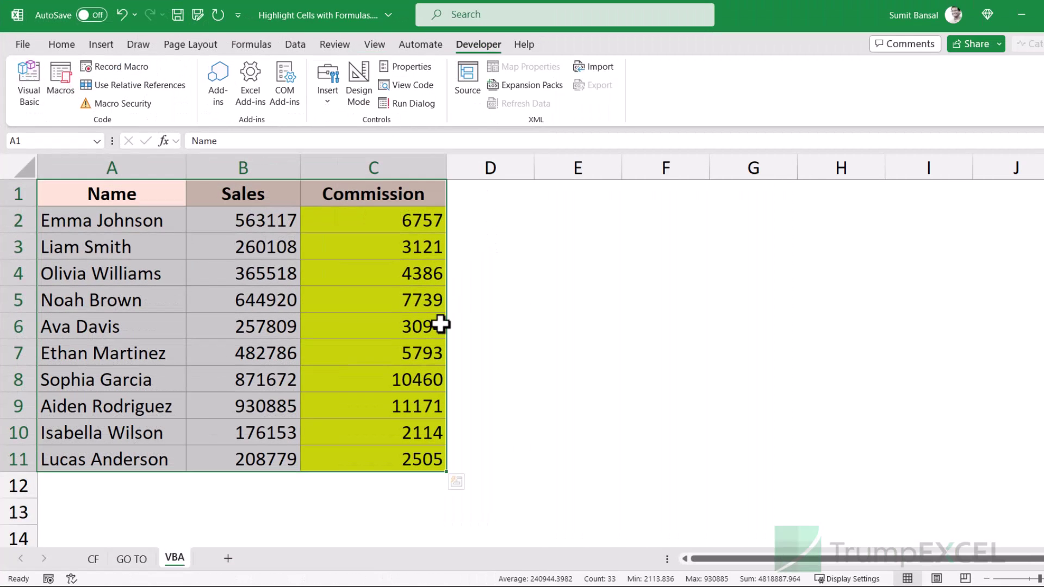